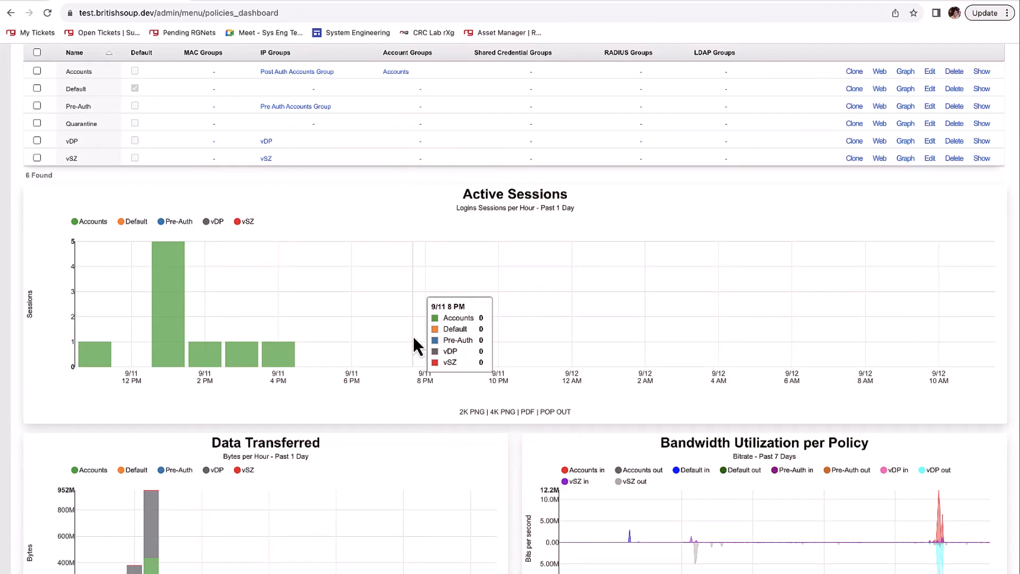
Step: Start a new MAC group on the identity Groups page and name it Quarantine MAC
scroll(414, 337, "up", 15)
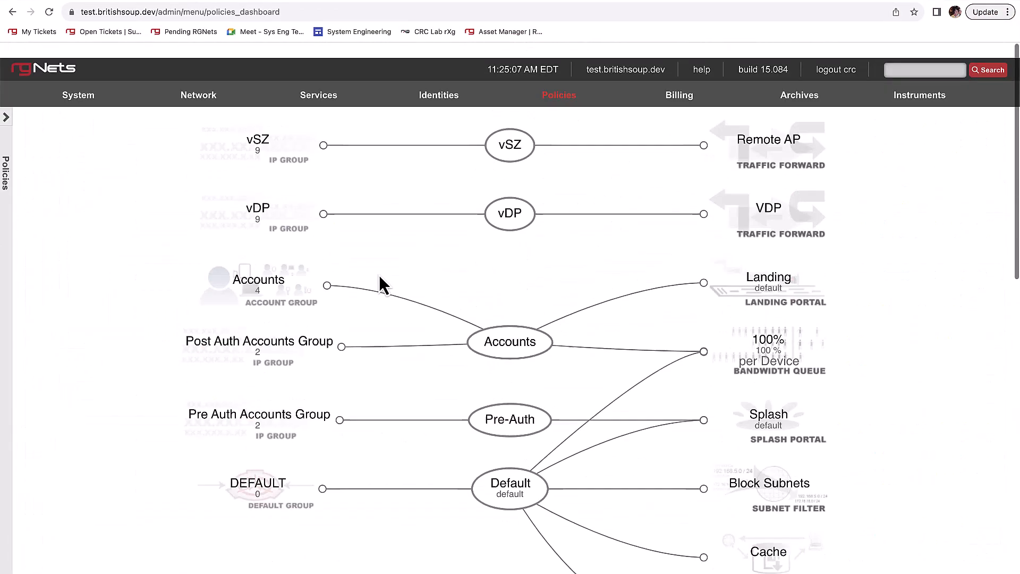
mouse_move(429, 83)
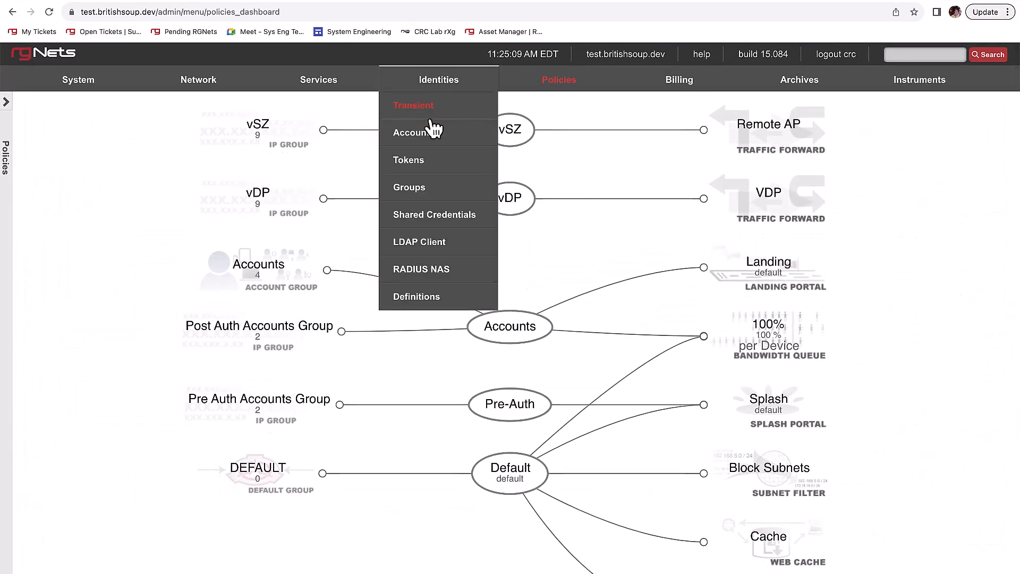
left_click(426, 195)
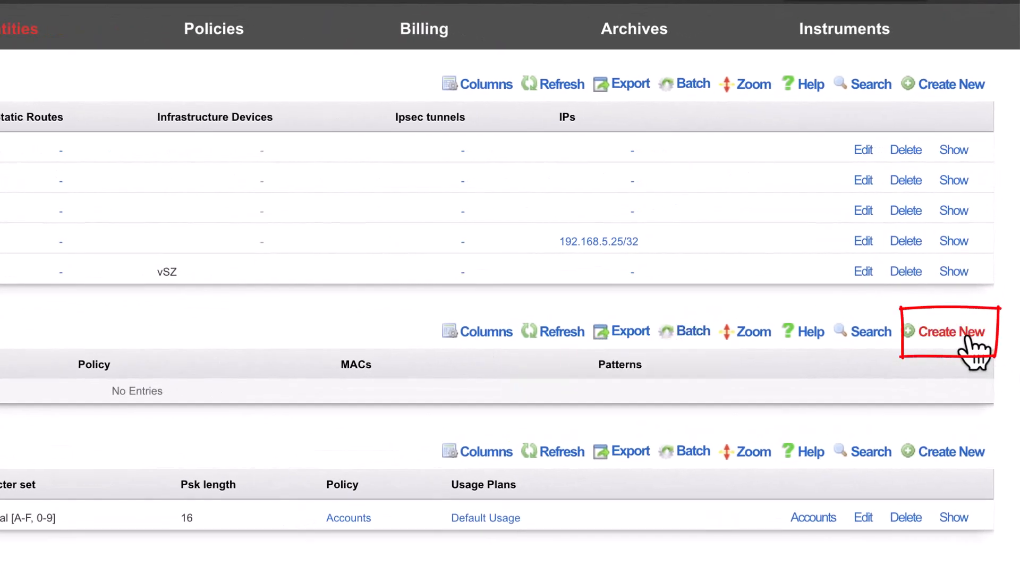
left_click(967, 340)
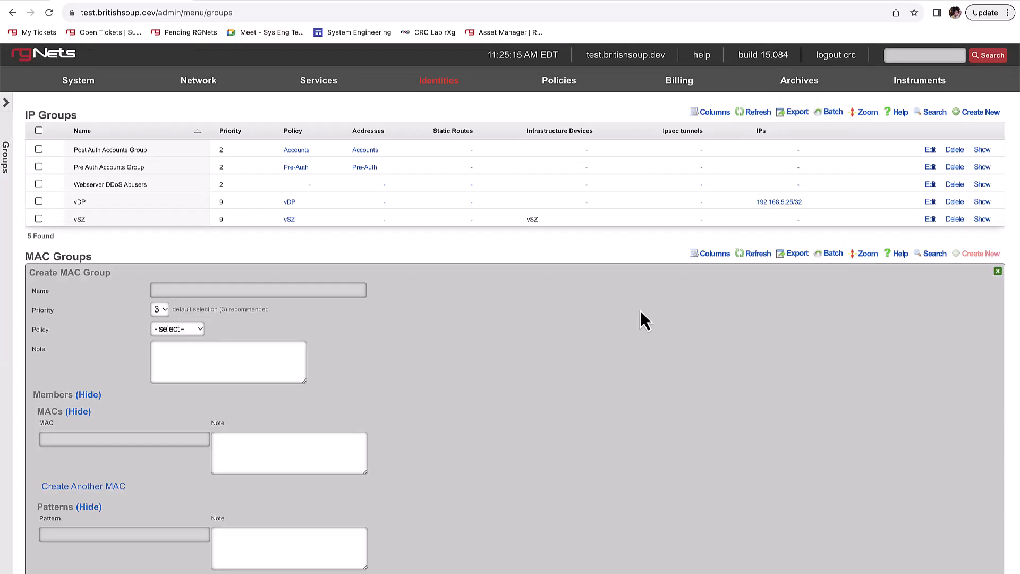
left_click(264, 292)
type("Quarantine MAC")
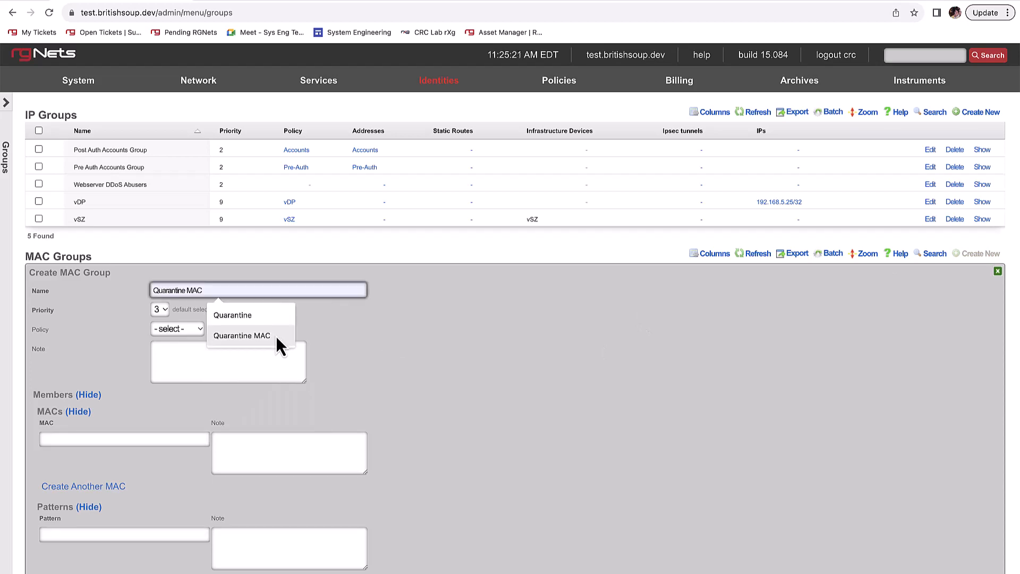
left_click(276, 335)
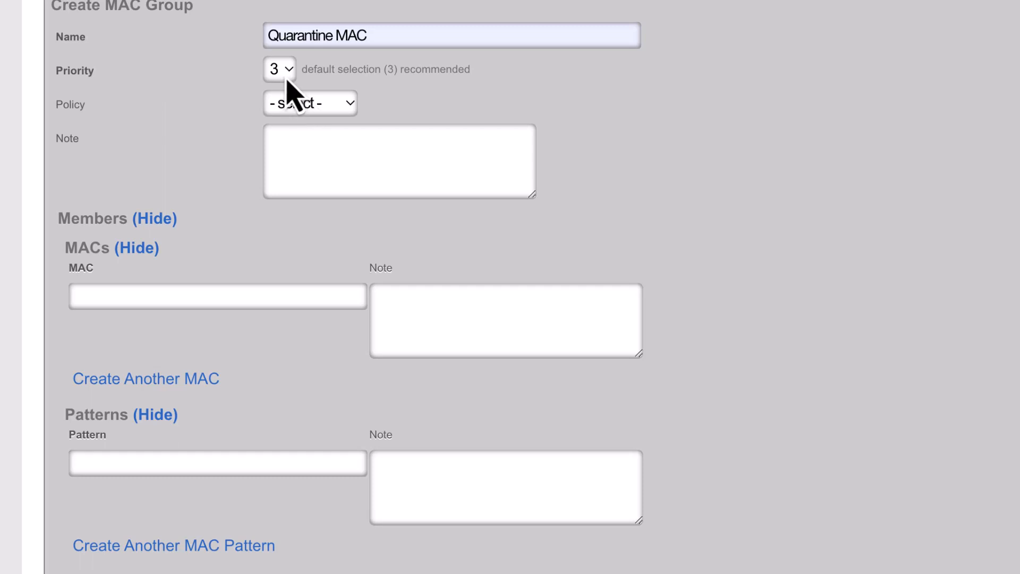
Step: Set the MAC group's priority to 5, assign the Quarantine policy and create the group
left_click(287, 79)
left_click(285, 122)
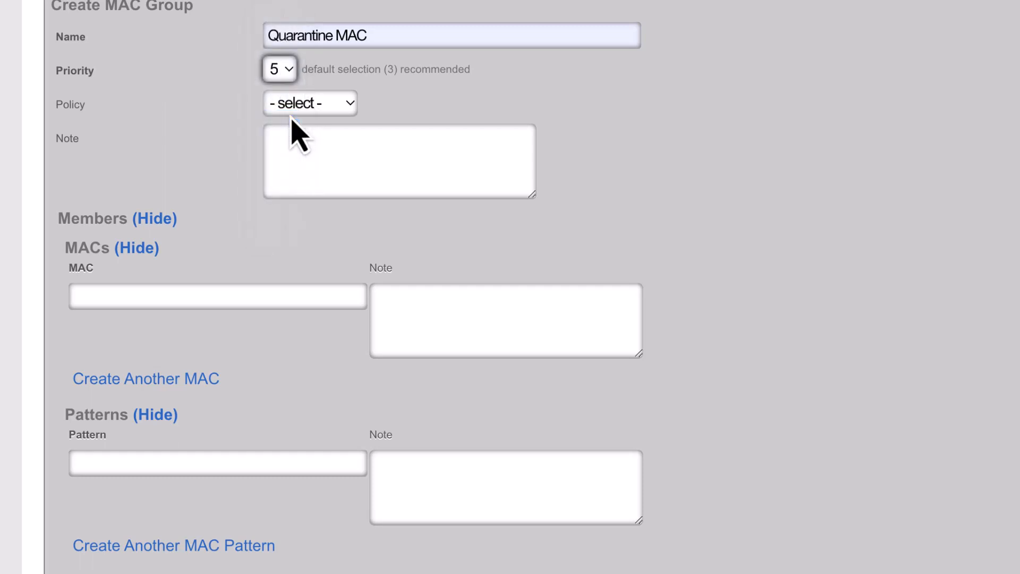
left_click(293, 111)
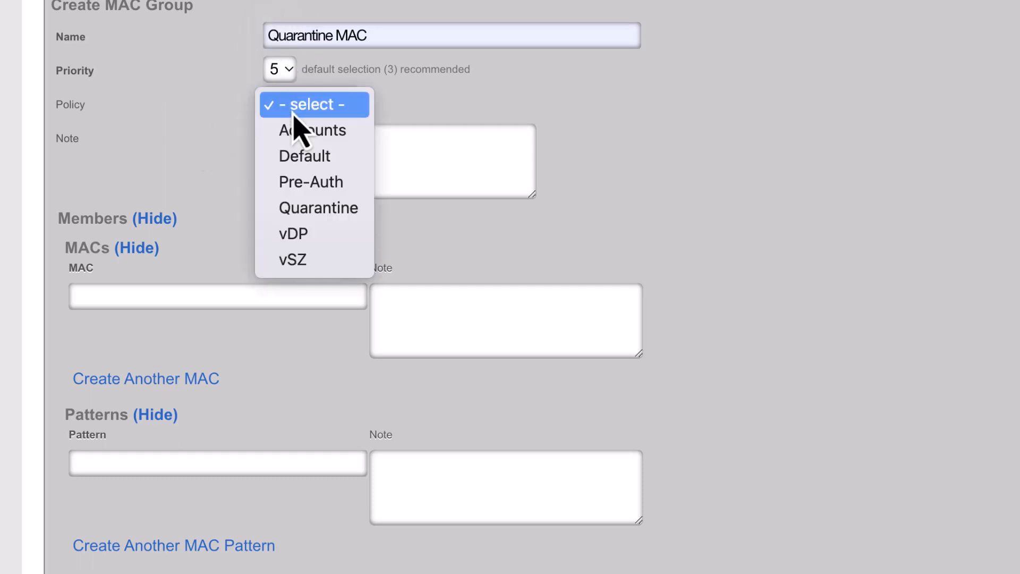
left_click(319, 208)
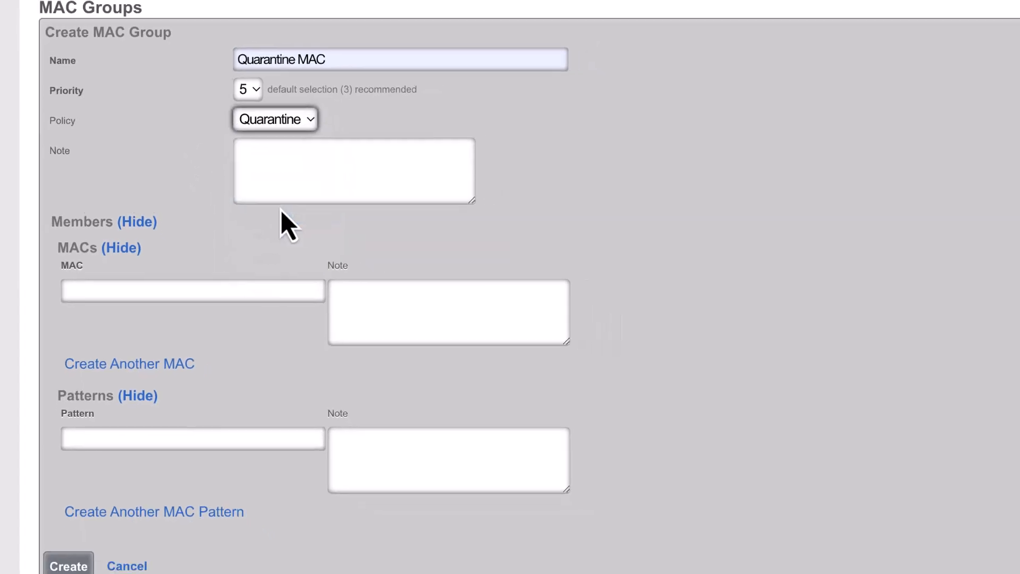
left_click(53, 451)
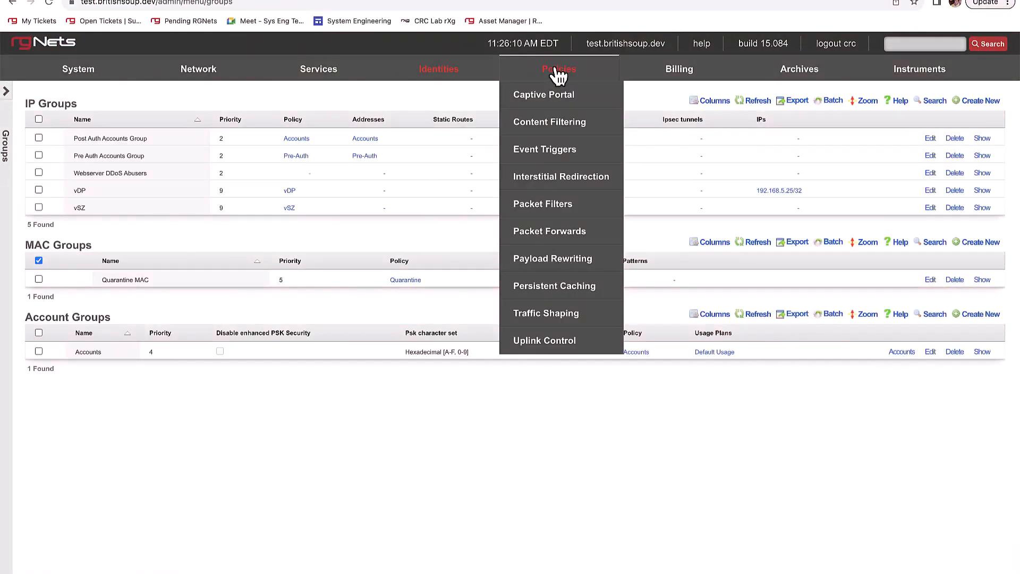
Step: Create a remote DPI signature named DMCA Signatures in the policies' event triggers, keeping the default URL and daily frequency
left_click(557, 147)
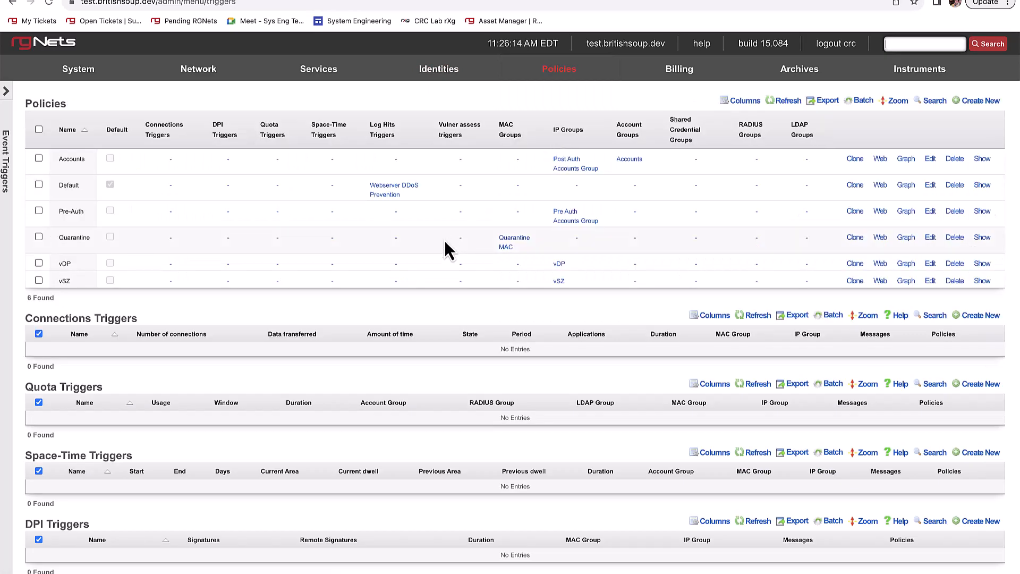
scroll(445, 244, "down", 5)
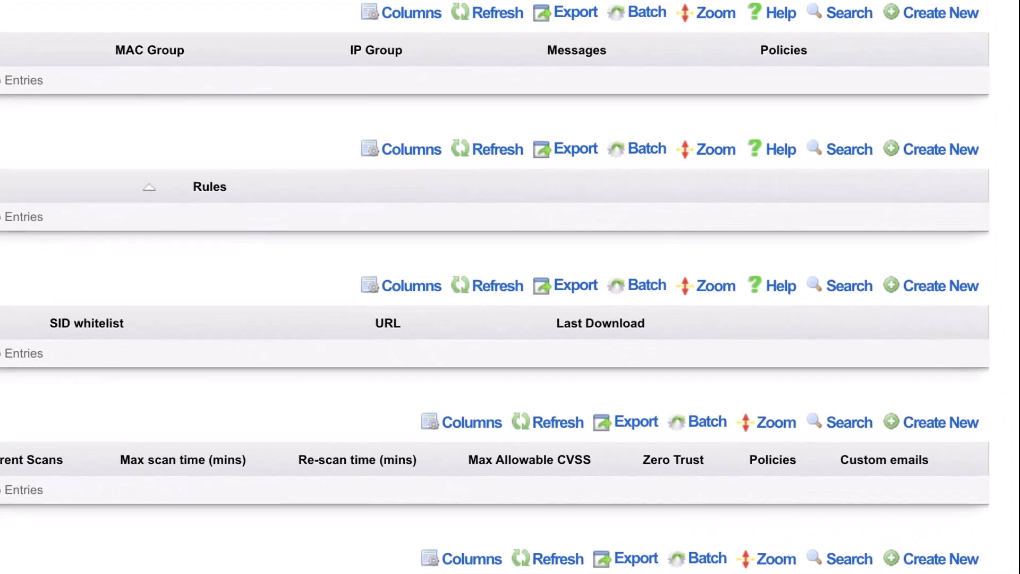
left_click(941, 288)
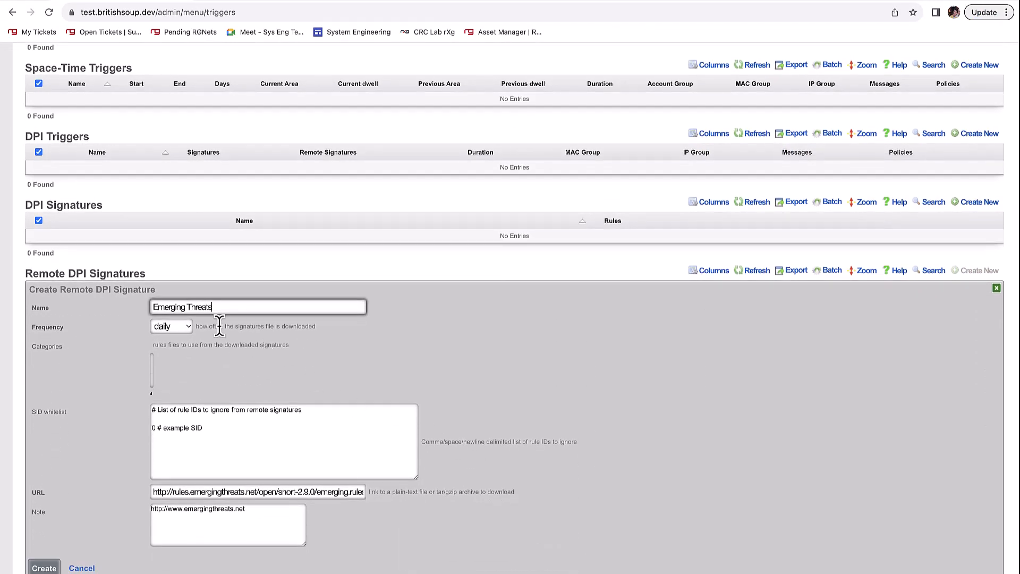
left_click_drag(220, 307, 127, 306)
type("DMCA Signatures")
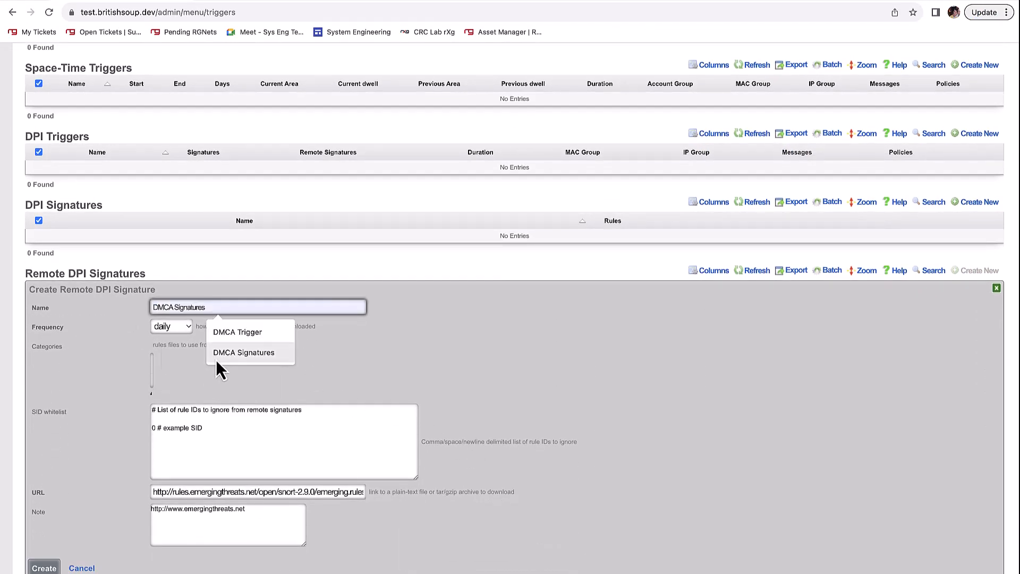
left_click(215, 359)
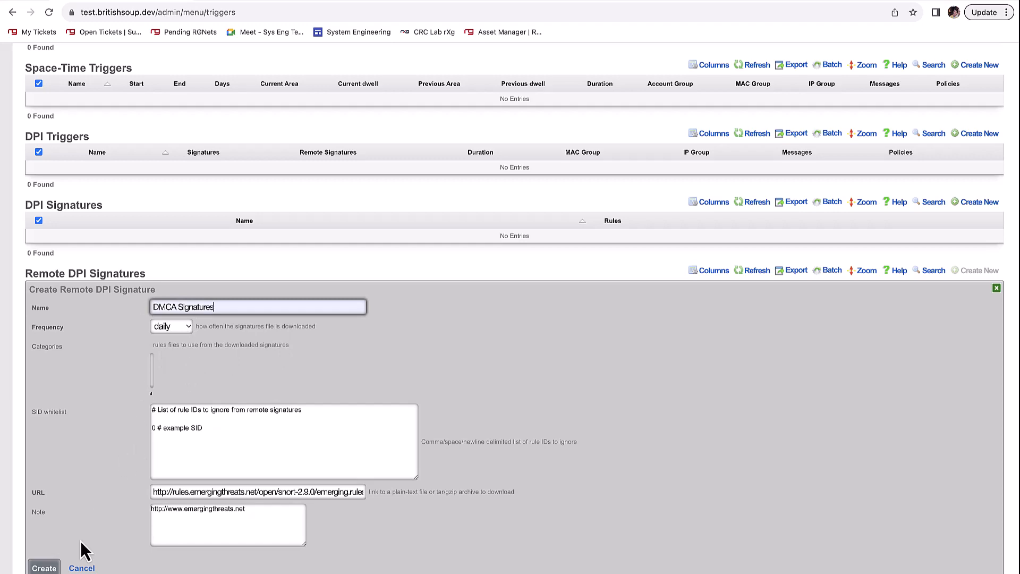
left_click(43, 568)
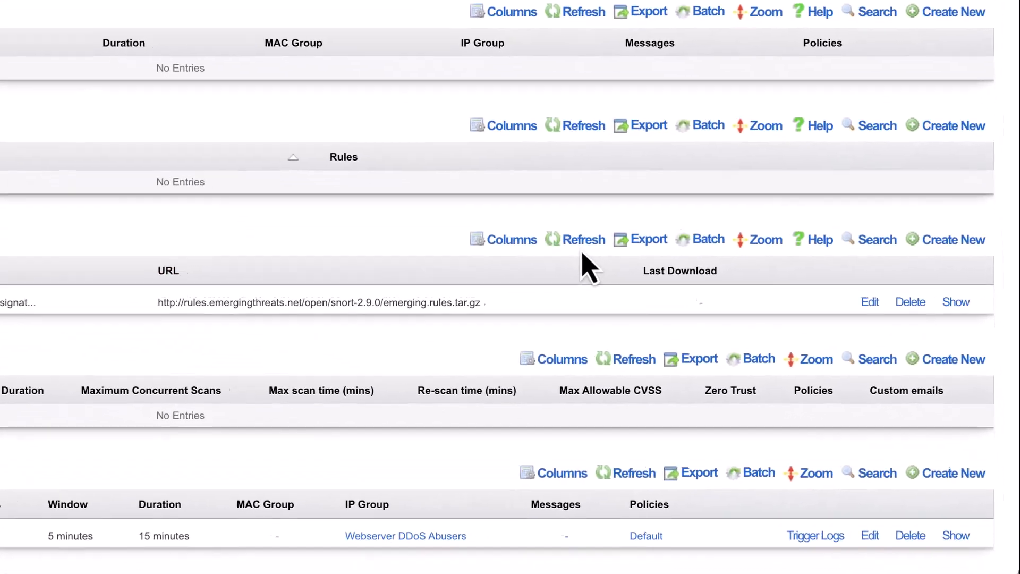
Step: Refresh the remote DPI signatures and update DMCA Signatures to use the emerging-p2p category
left_click(583, 239)
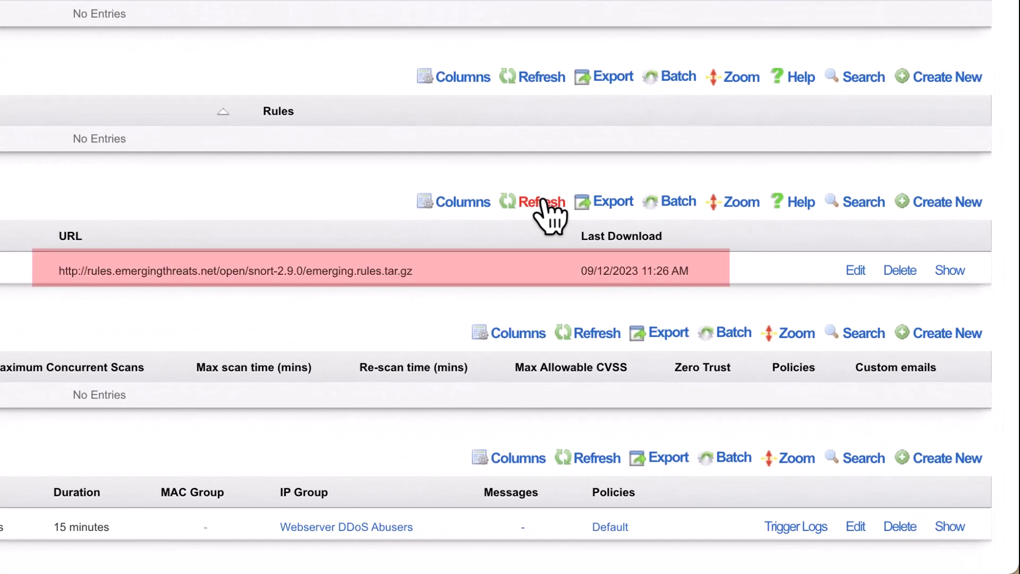
left_click(856, 271)
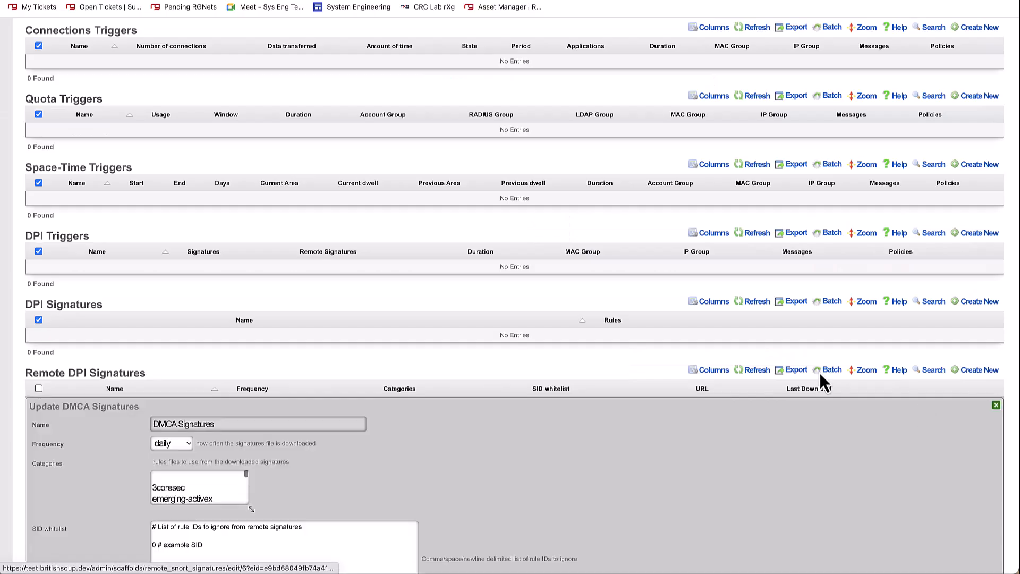
scroll(498, 425, "down", 5)
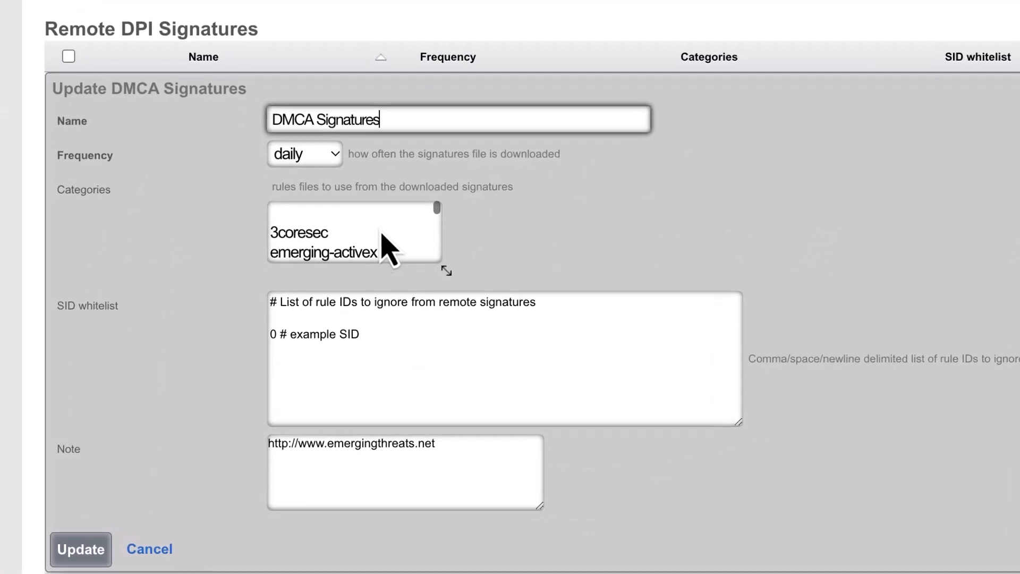
scroll(397, 242, "down", 5)
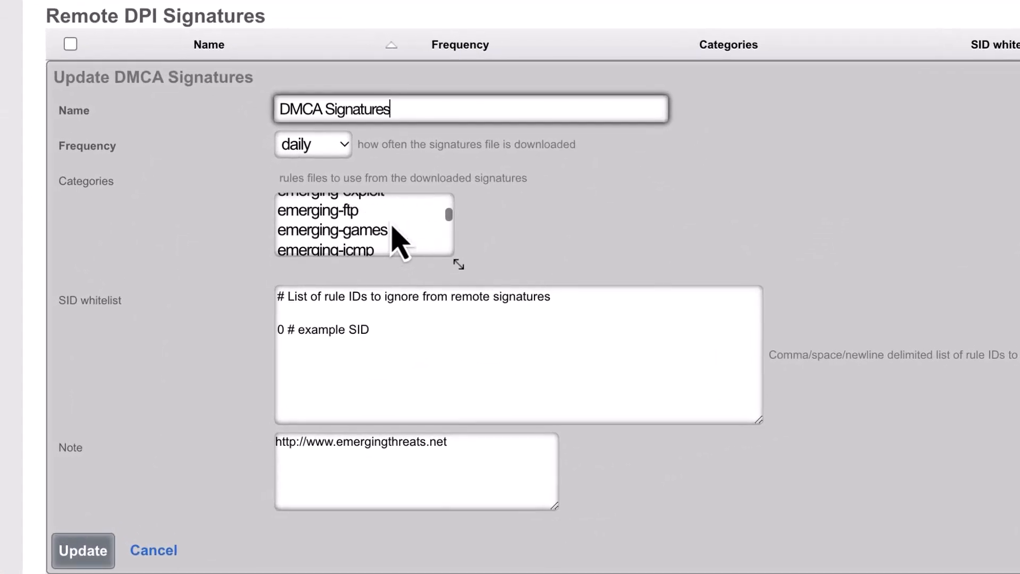
scroll(398, 242, "down", 5)
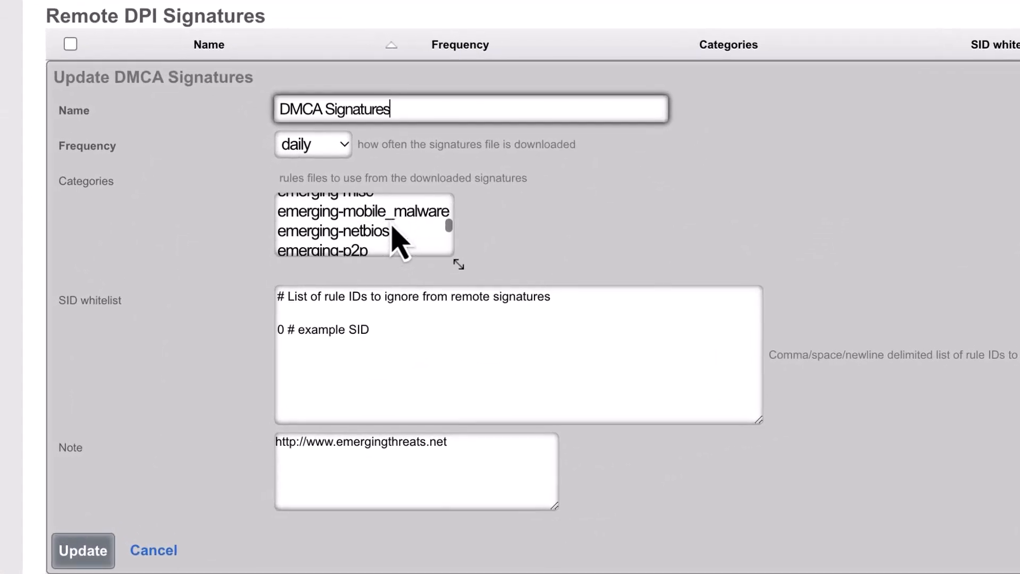
scroll(393, 227, "down", 2)
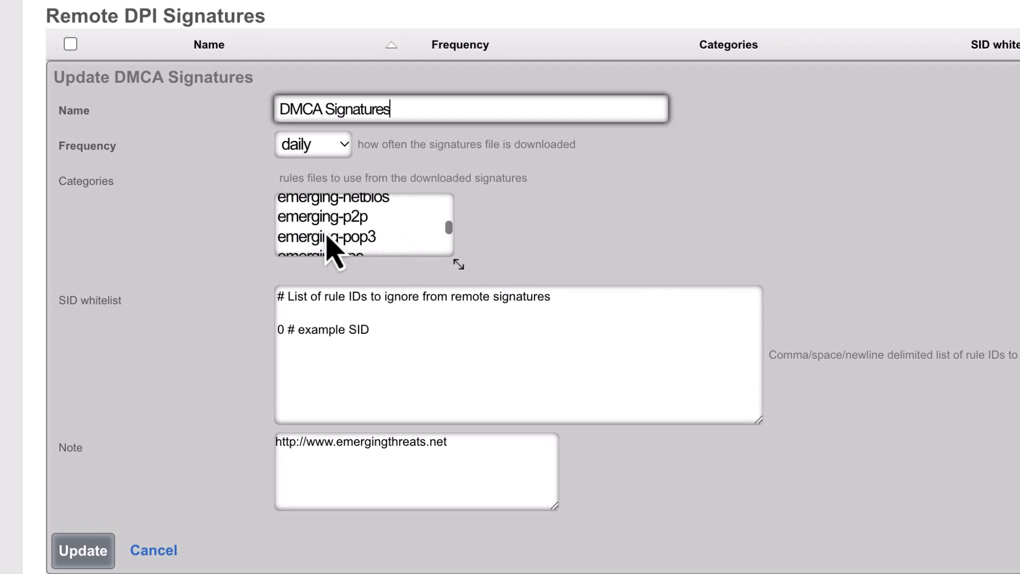
left_click(367, 218)
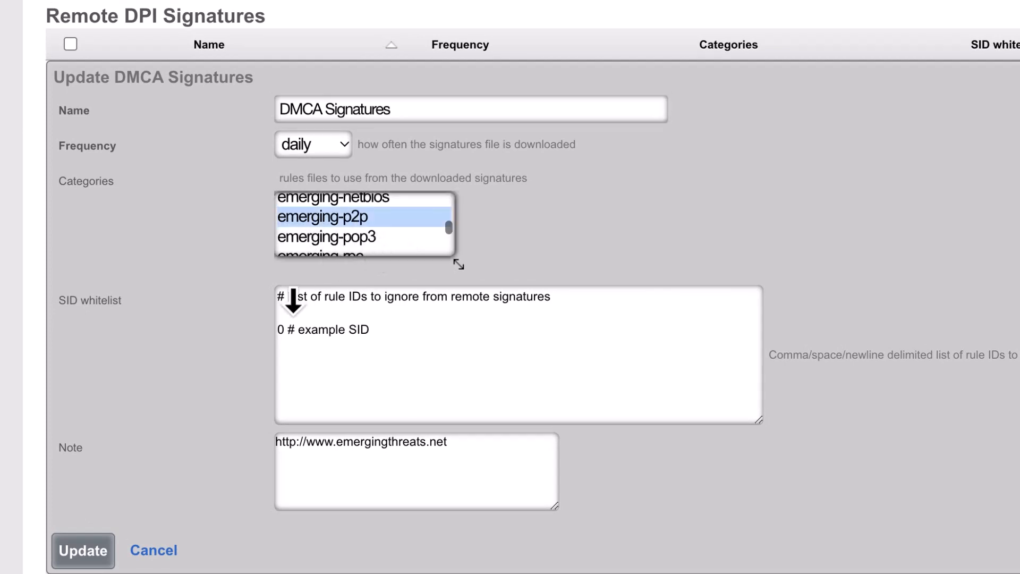
left_click(100, 549)
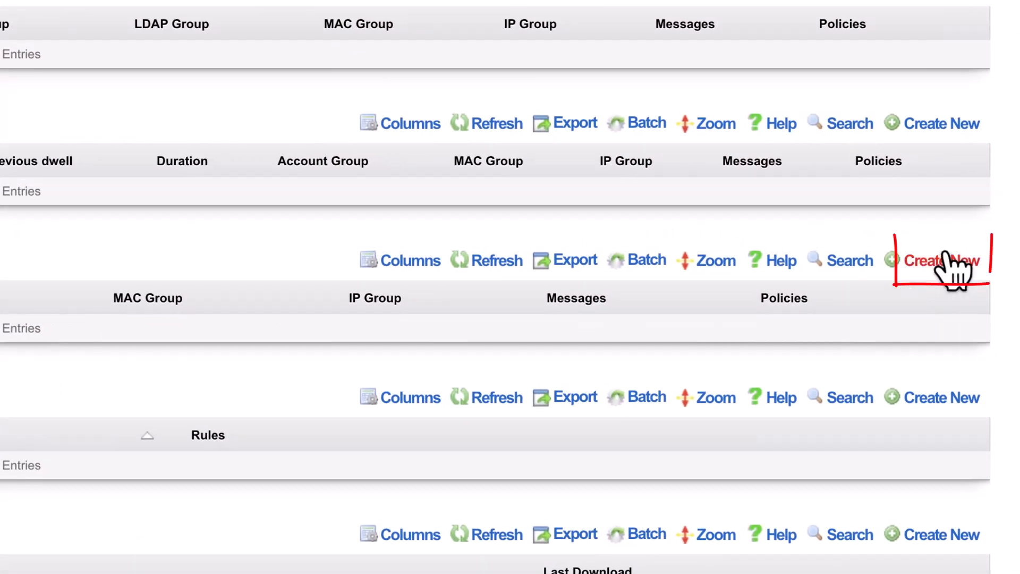
Step: Start a new DPI trigger named DMCA Trigger, applying it to the Accounts policy with the DMCA Signatures remote signature
left_click(966, 245)
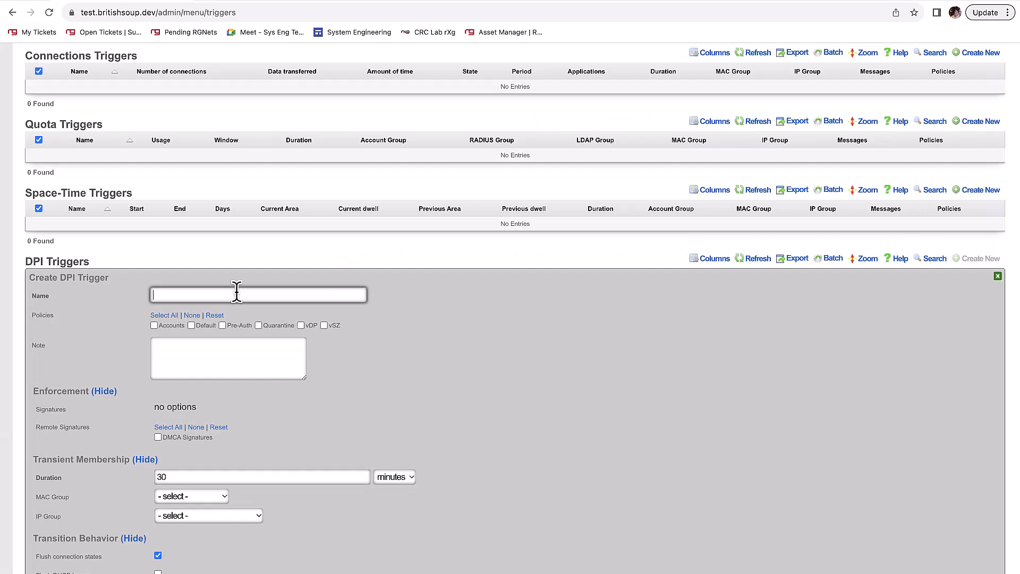
type("DMCA Trigger")
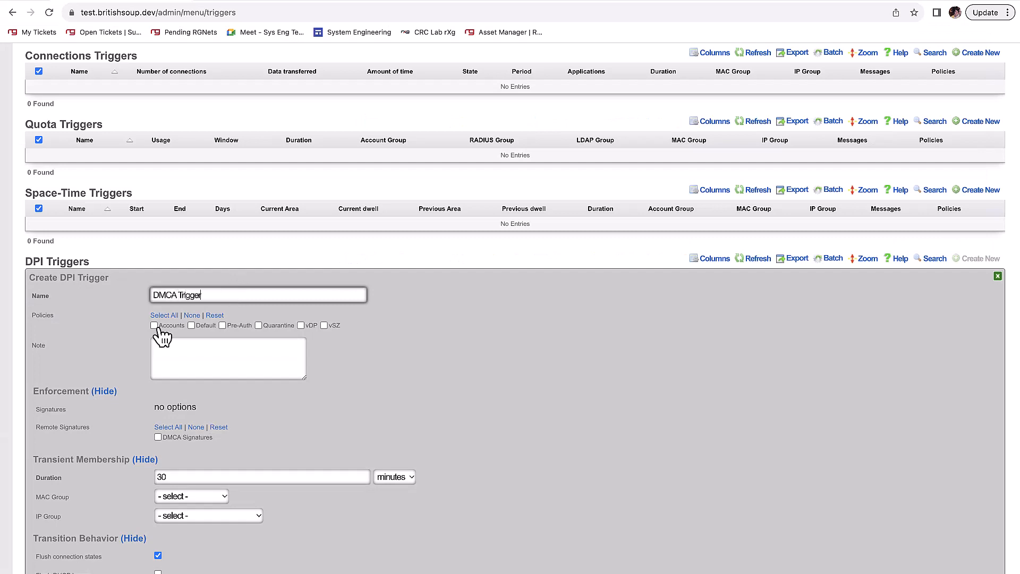
left_click(130, 341)
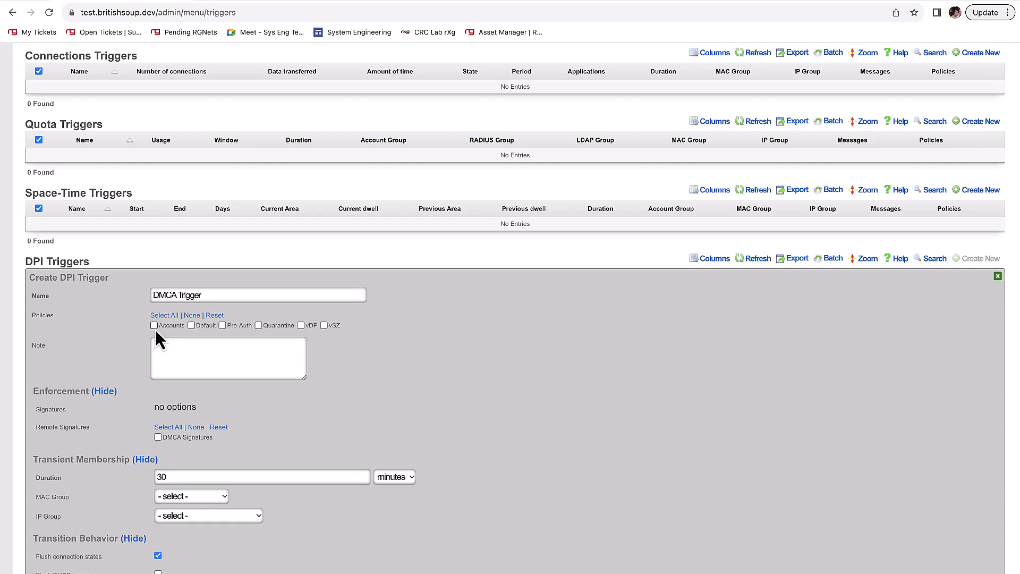
scroll(155, 335, "down", 3)
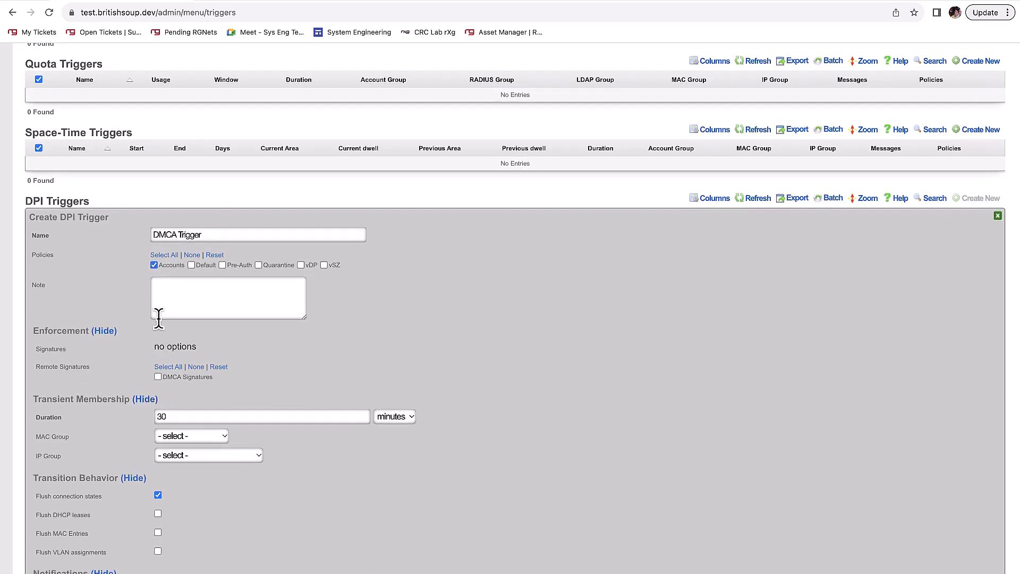
scroll(120, 309, "down", 2)
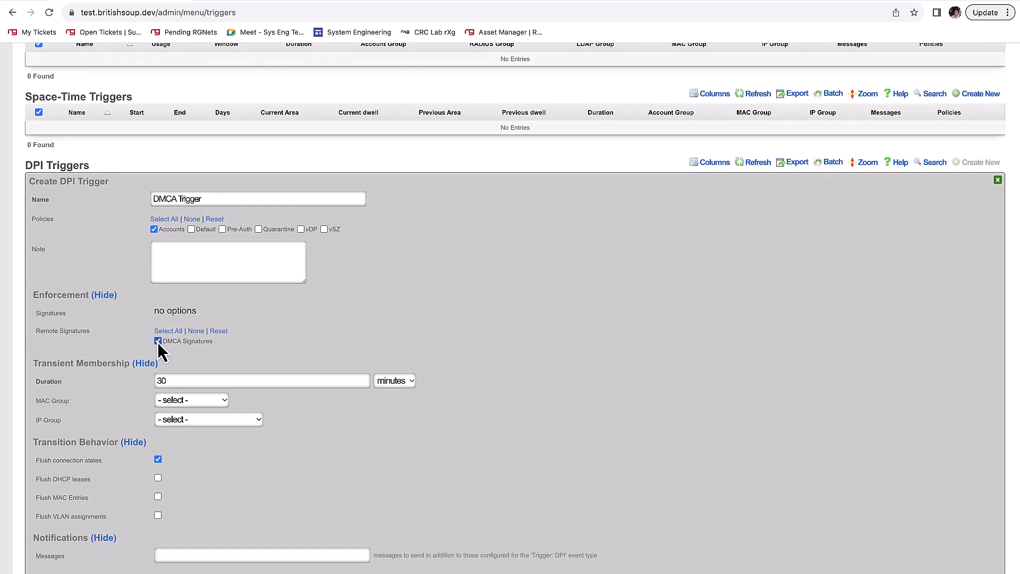
scroll(194, 380, "down", 1)
Step: Set the trigger's transient membership to a duration of 60 minutes and the Quarantine MAC group
left_click(194, 353)
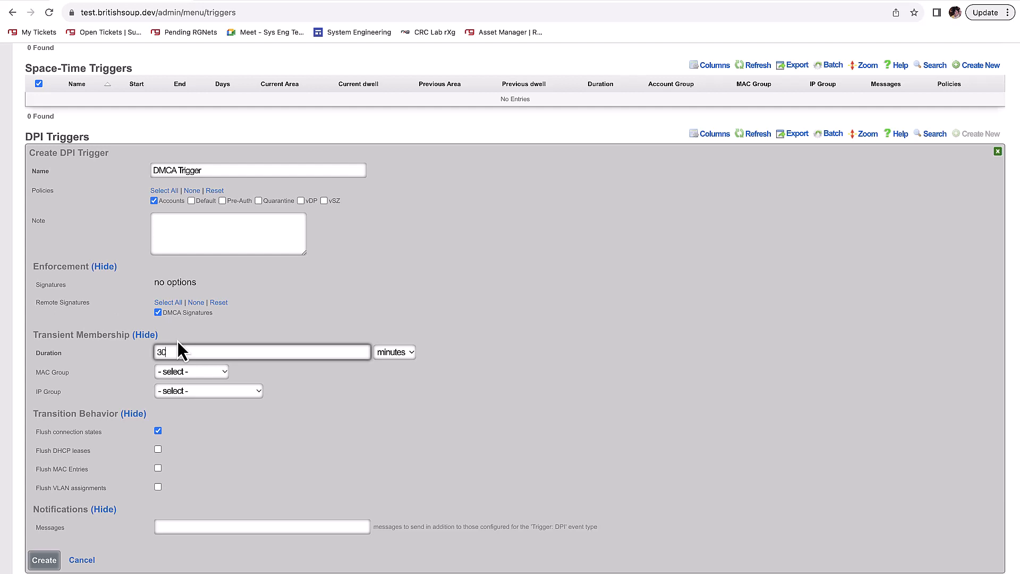
key("BackSpace")
key("BackSpace")
type("60")
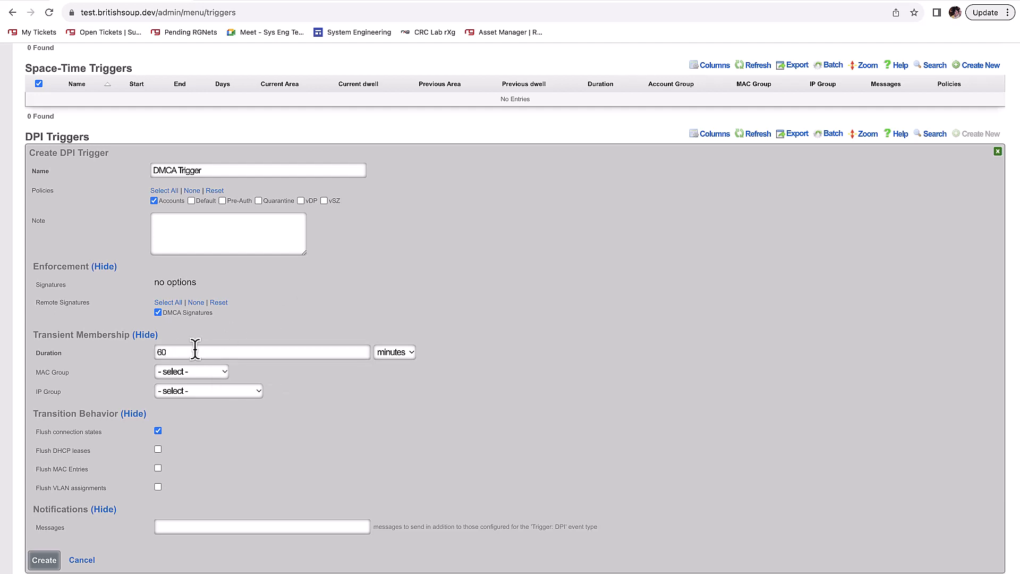
scroll(193, 346, "down", 2)
left_click(176, 320)
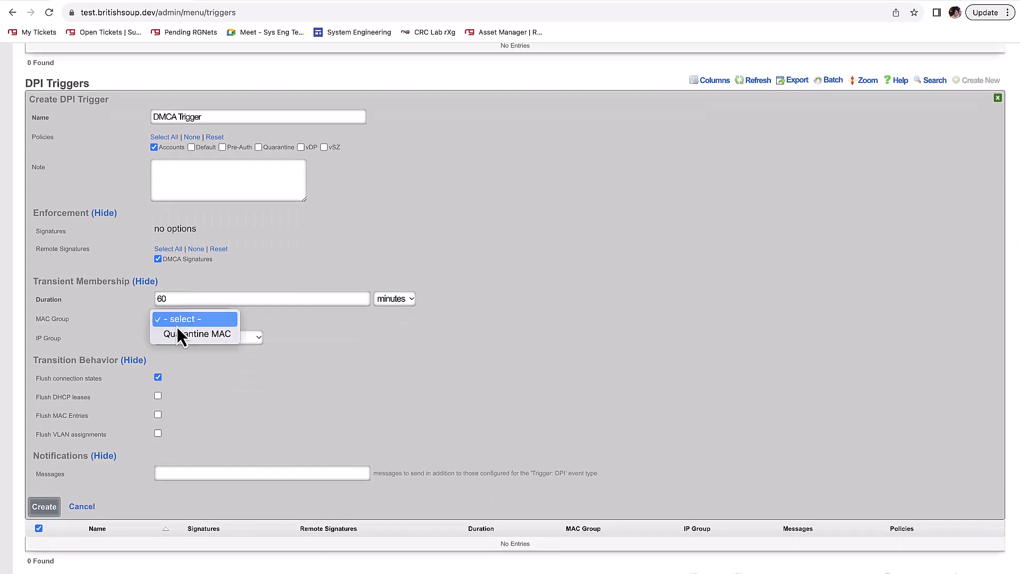
left_click(179, 335)
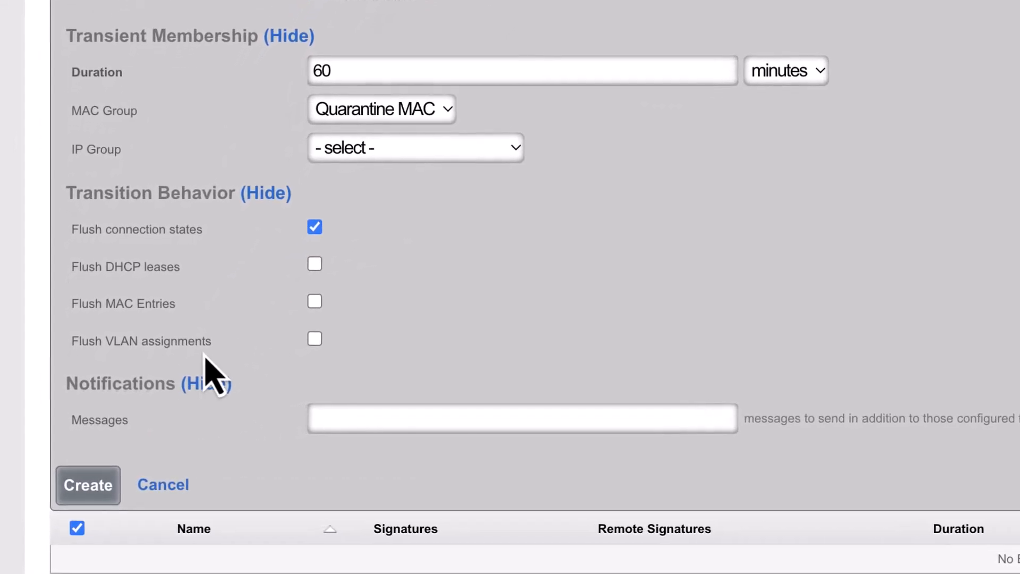
Step: Enable flushing of DHCP leases, MAC entries and VLAN assignments for the trigger and create it
left_click(317, 264)
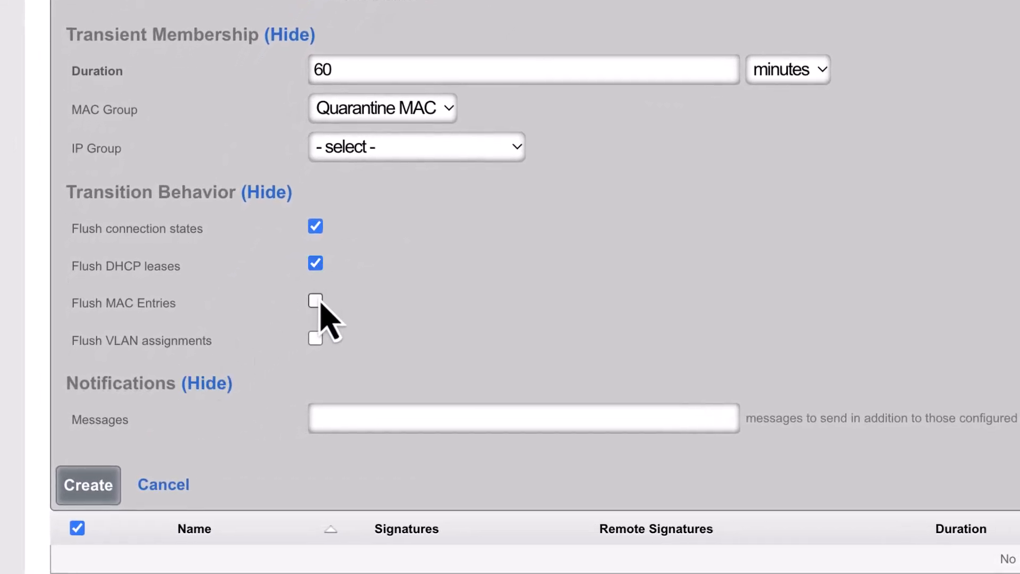
left_click(317, 301)
left_click(317, 337)
left_click(84, 486)
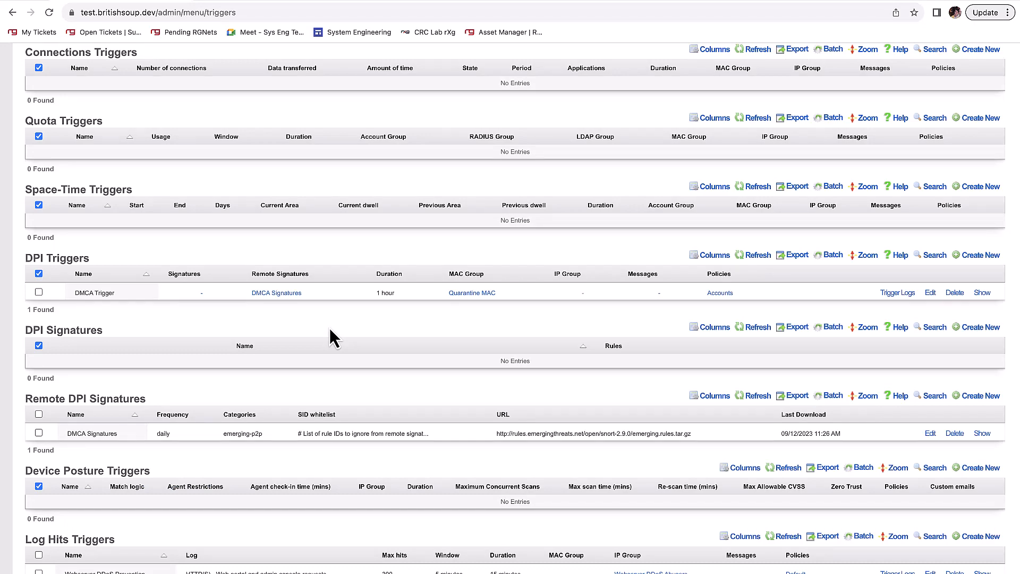
Step: Open the transient group memberships and run a global search on the MAC address of the device caught by DMCA Trigger
scroll(329, 327, "up", 6)
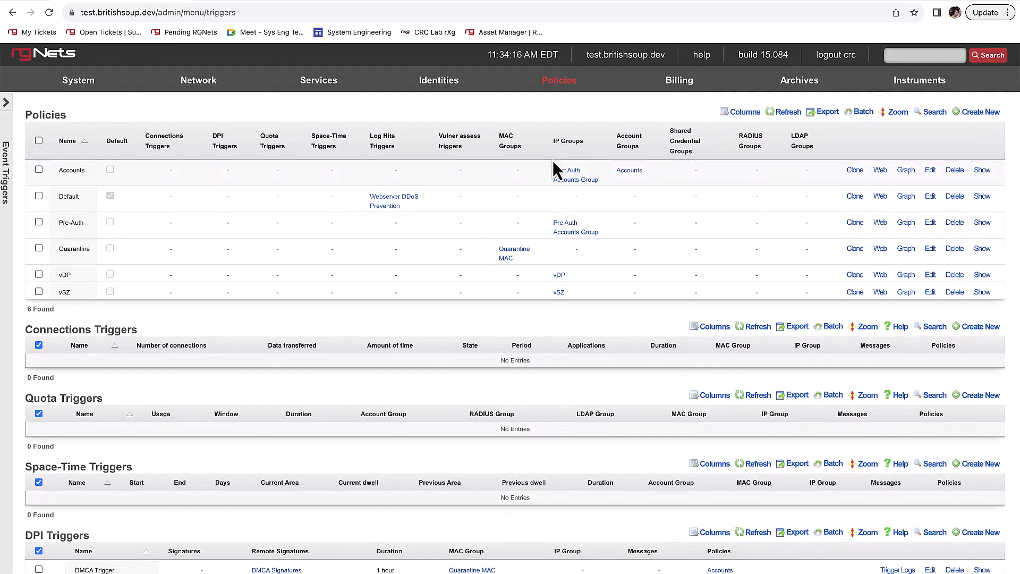
mouse_move(432, 81)
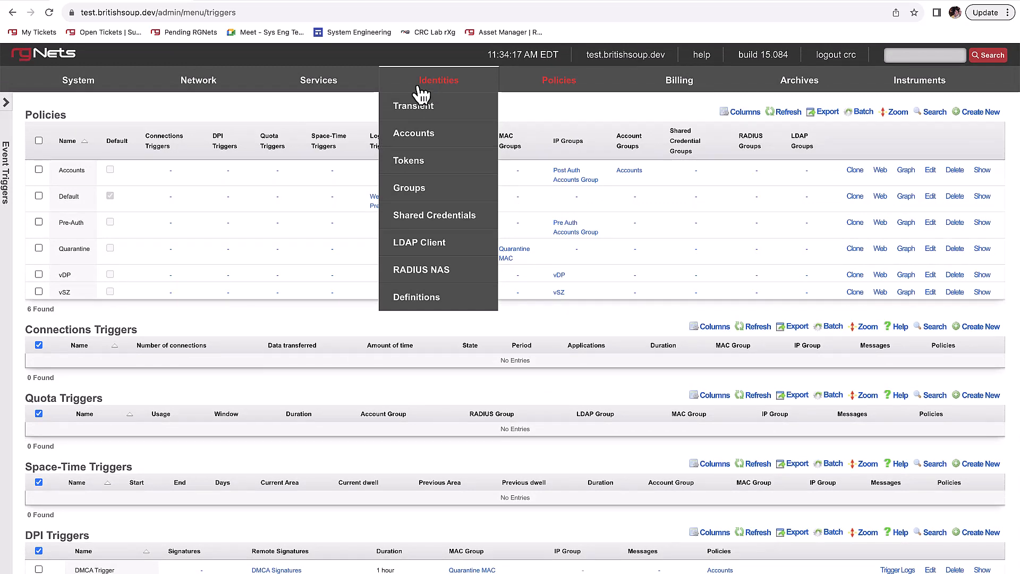
left_click(419, 106)
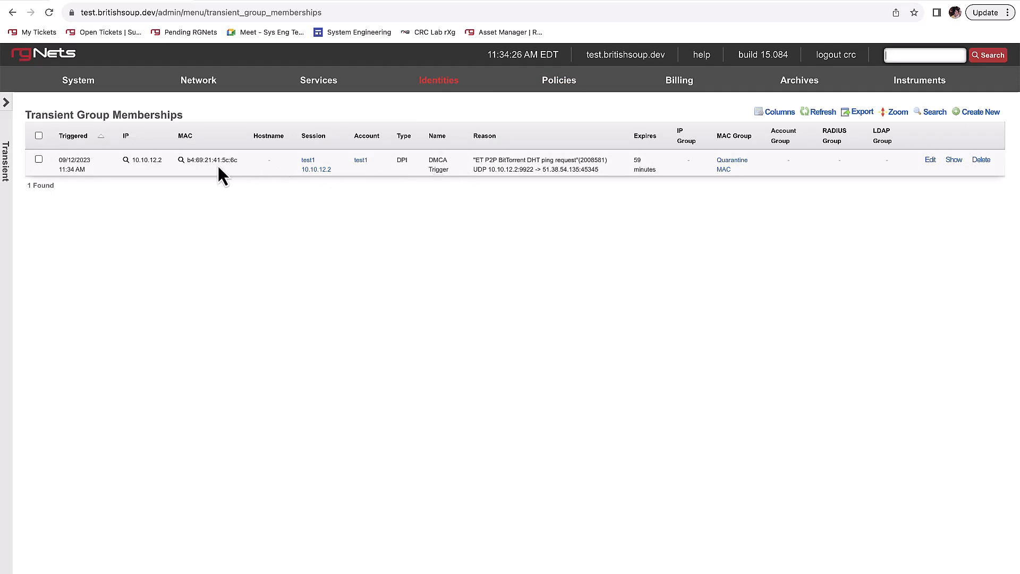
left_click(181, 159)
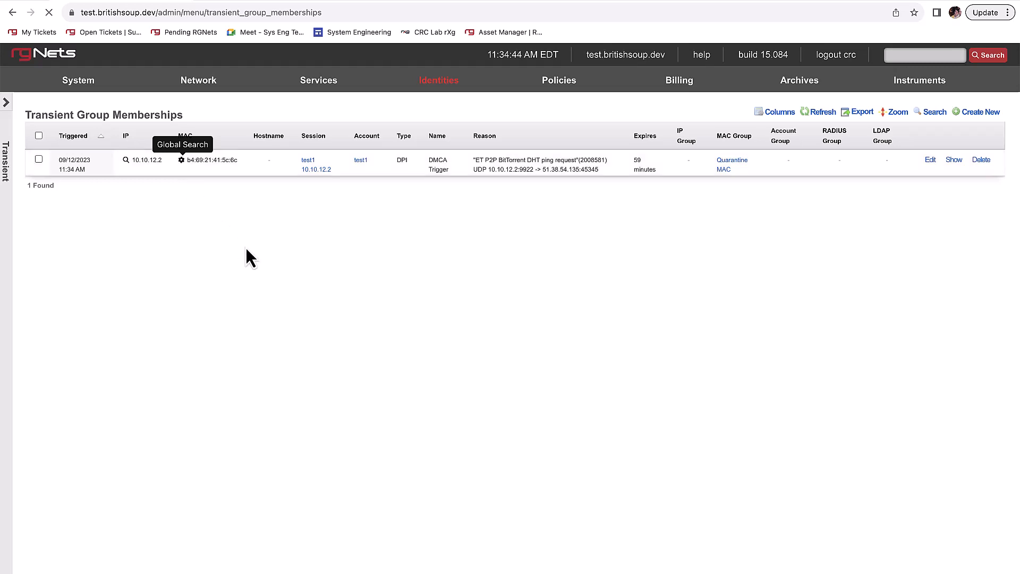